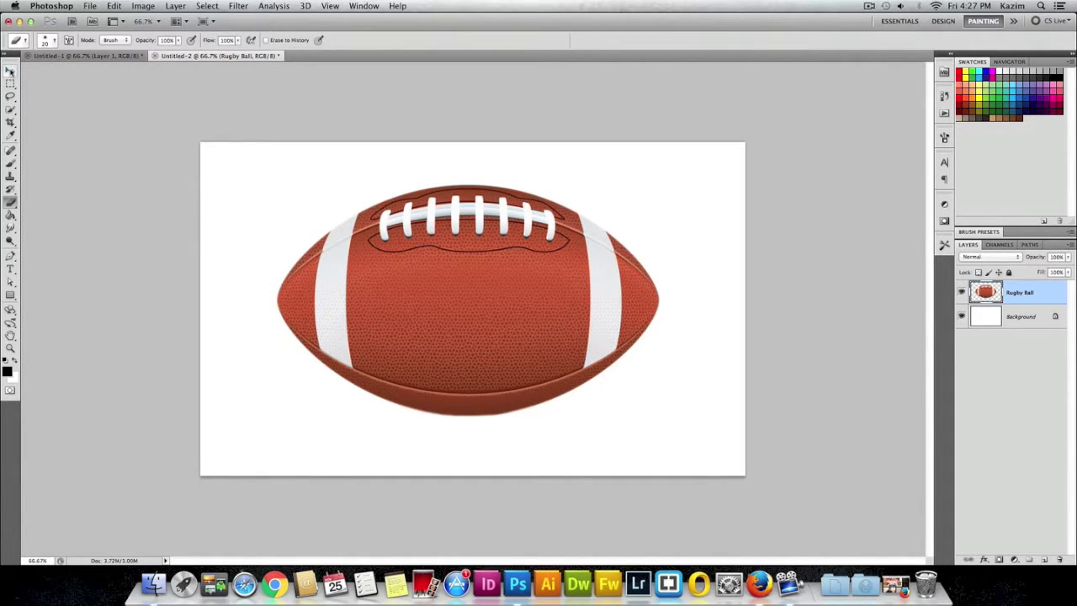
Step: Switch to the Move tool and browse the list of available panels
left_click(10, 71)
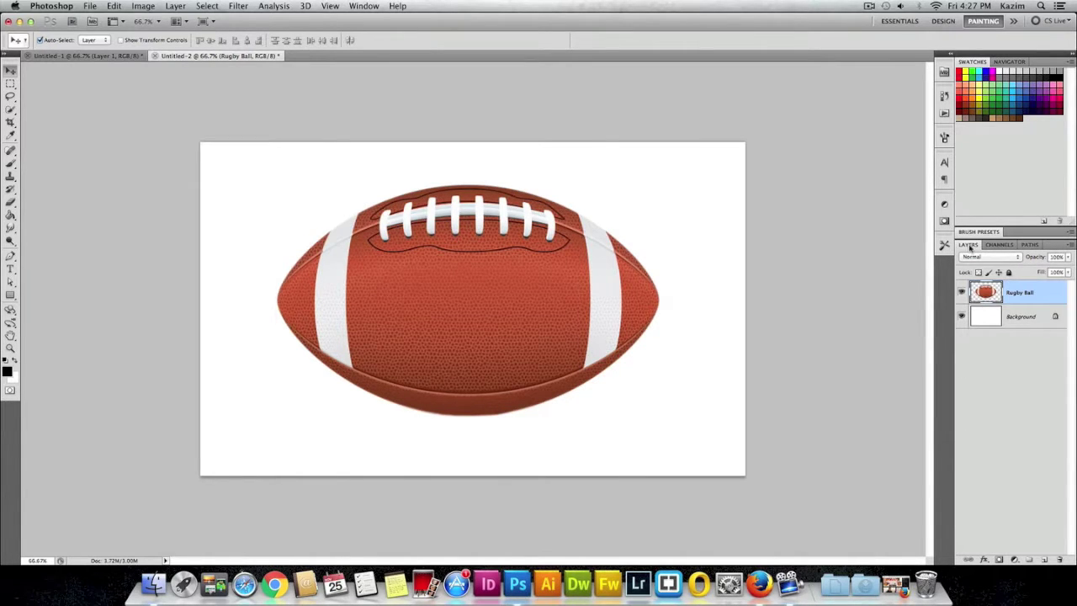
left_click(370, 8)
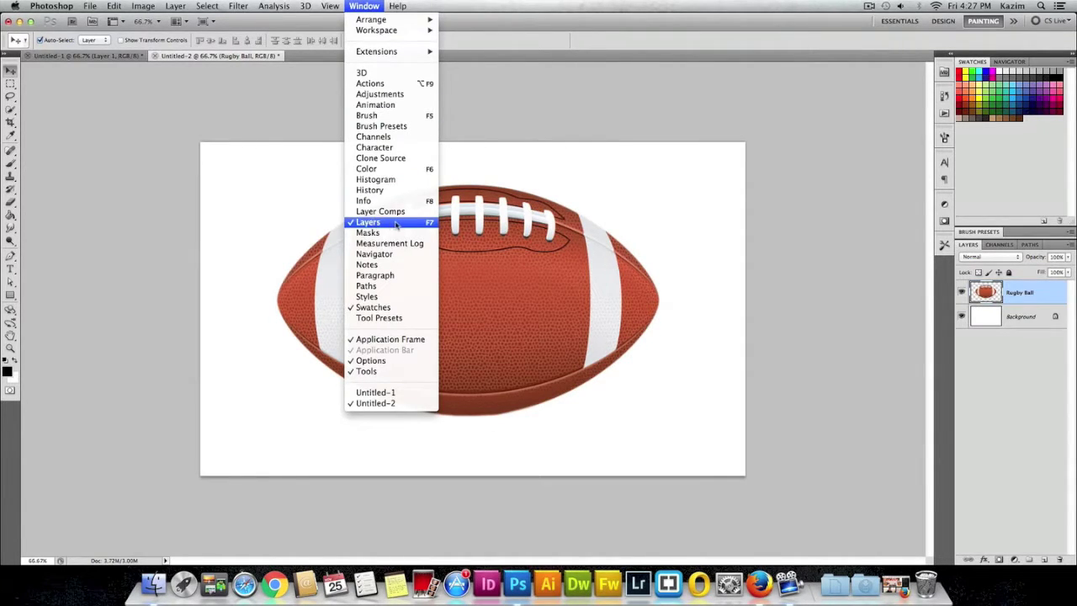
left_click(1018, 363)
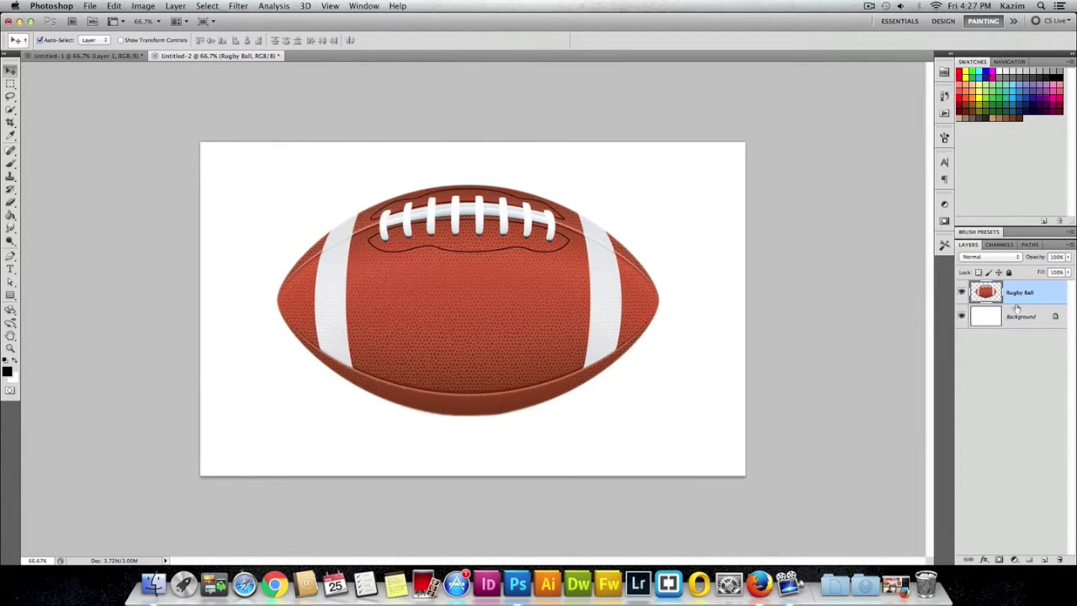
left_click(1045, 560)
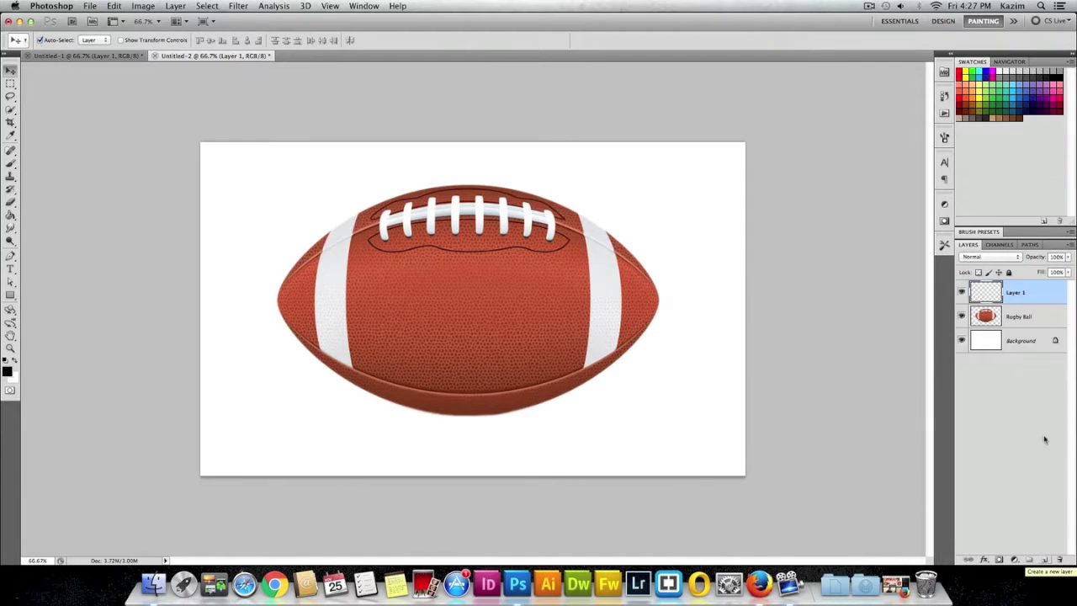
Step: Rename Layer 1 to 'Shadow' and switch to the Elliptical Marquee tool
double_click(1017, 294)
type("Shadow")
key("Return")
left_click(11, 85)
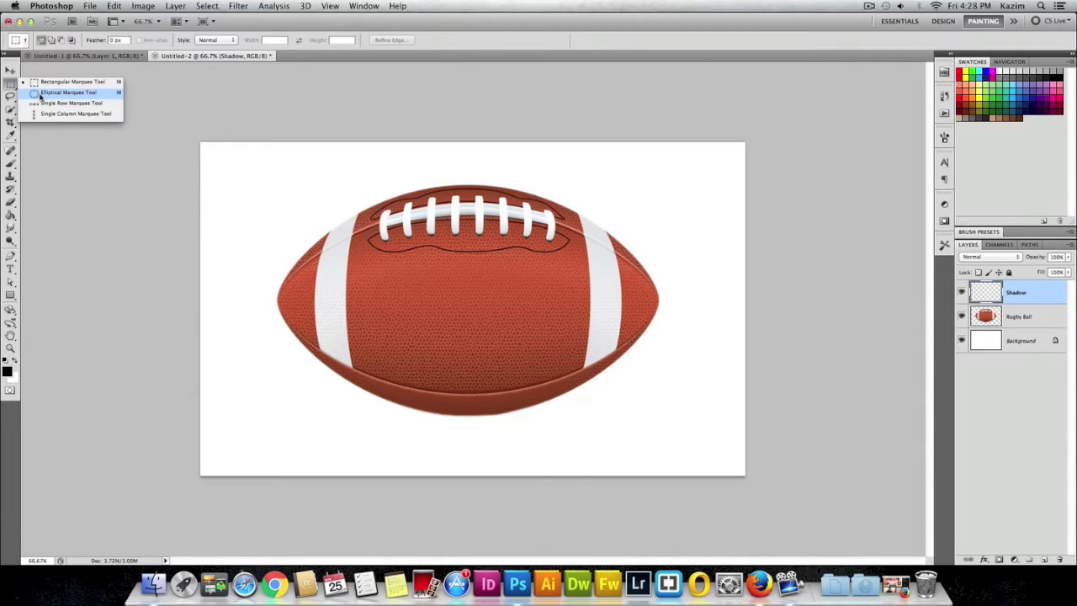
left_click(40, 96)
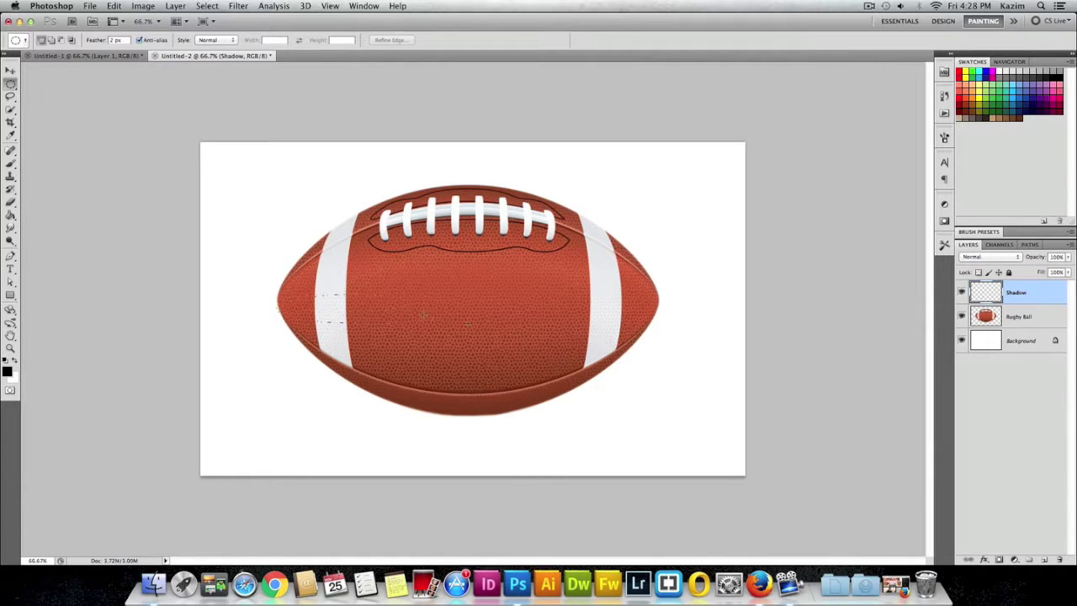
Step: Drag a thin, flat ellipse across the middle of the football, spanning its full width
left_click_drag(637, 329, 657, 327)
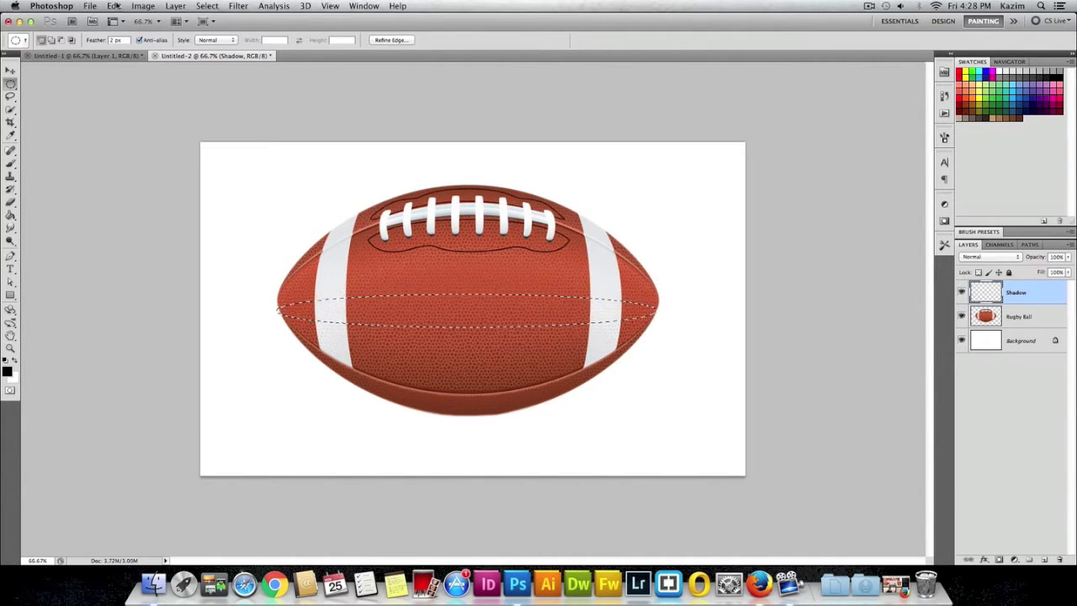
Step: Fill the elliptical selection with the black foreground colour at 100% opacity, Normal mode
left_click(114, 6)
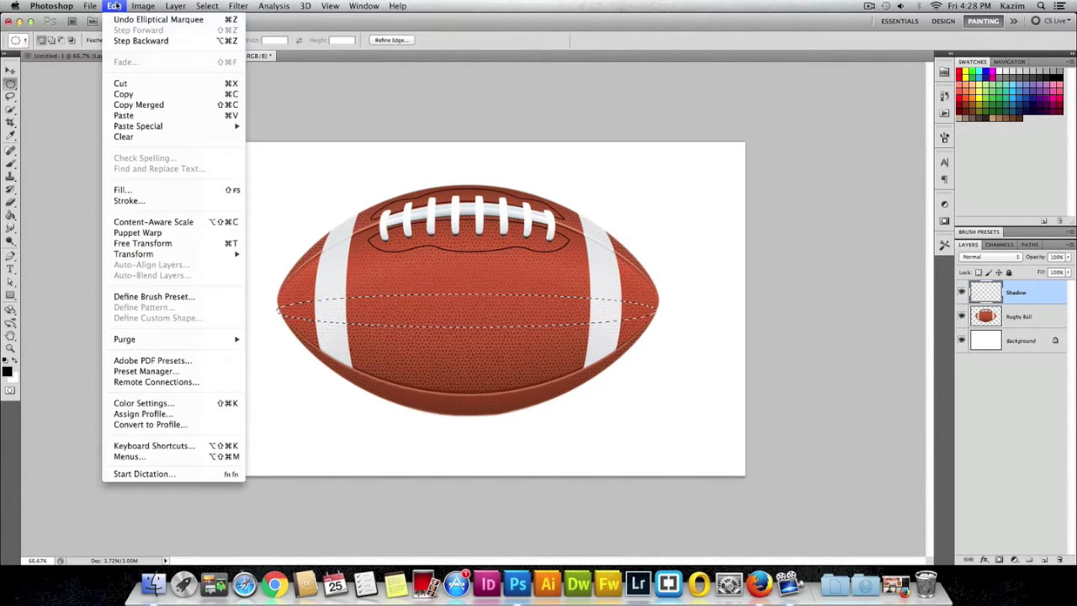
left_click(118, 190)
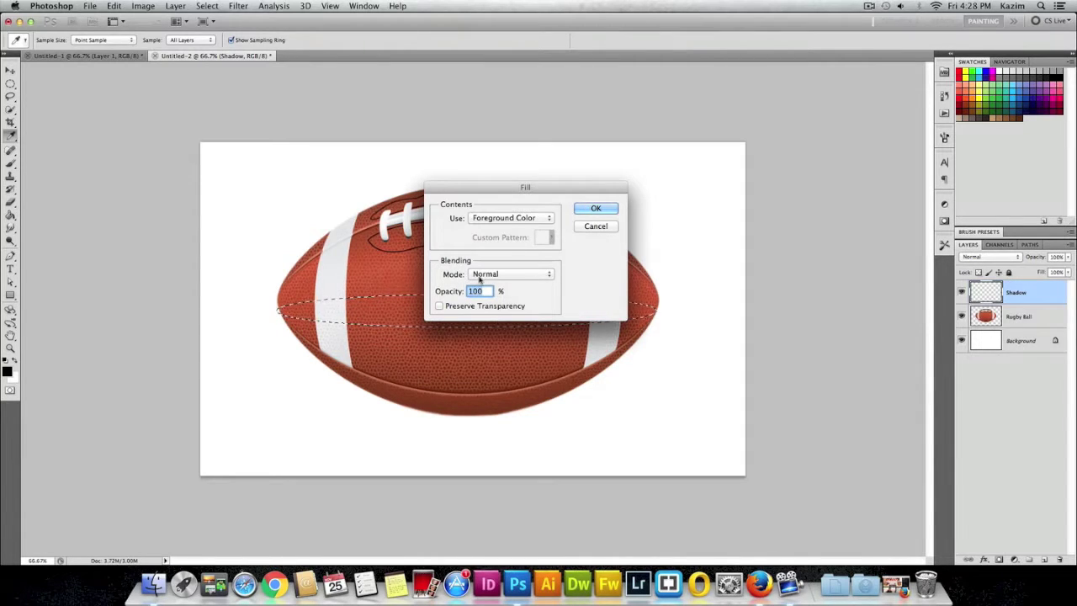
left_click(607, 214)
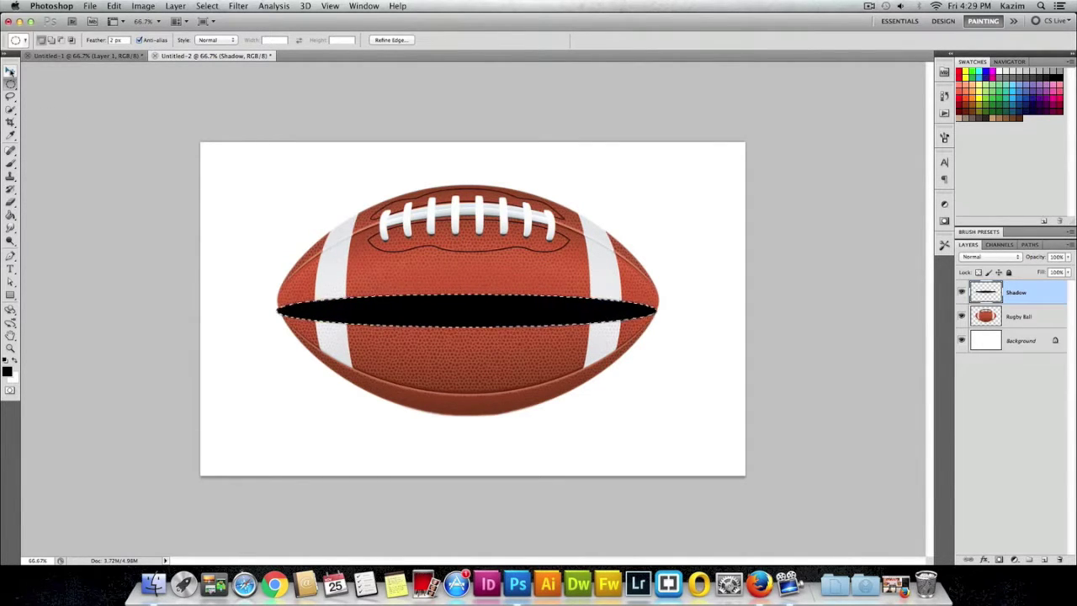
Step: Move the black ellipse down until it sits just below the ball's bottom edge
left_click(10, 72)
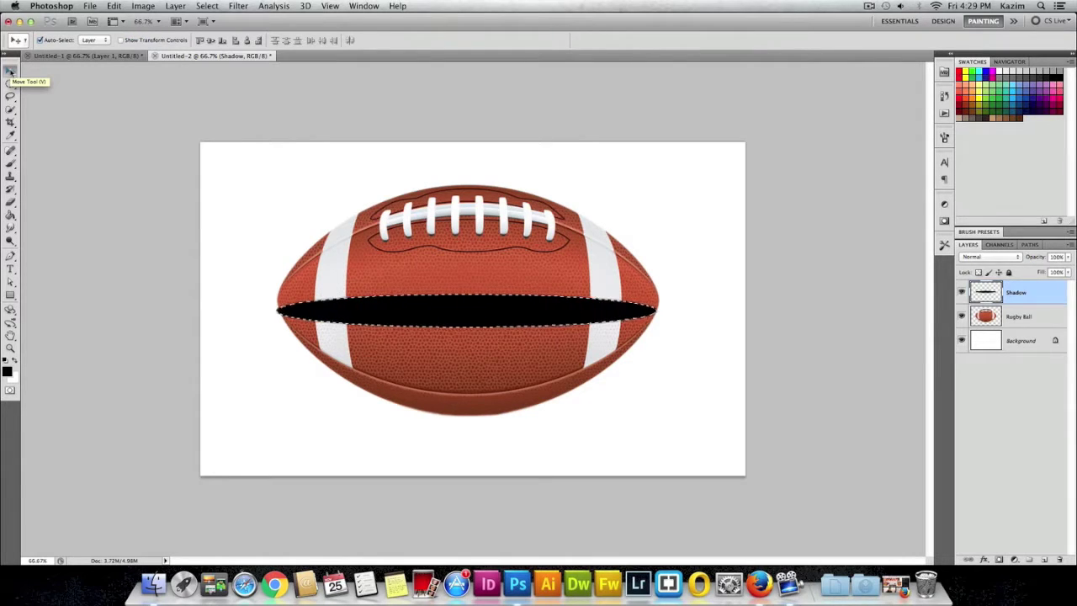
left_click_drag(405, 307, 405, 310)
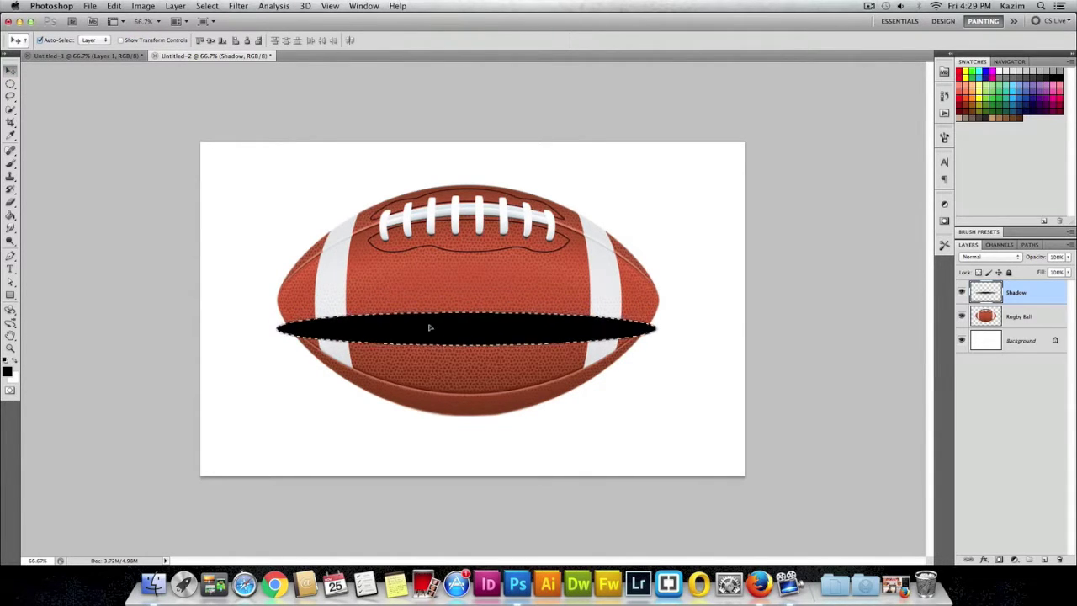
key("shift+Down")
key("shift+Down")
key("shift+Down")
left_click_drag(450, 341, 448, 413)
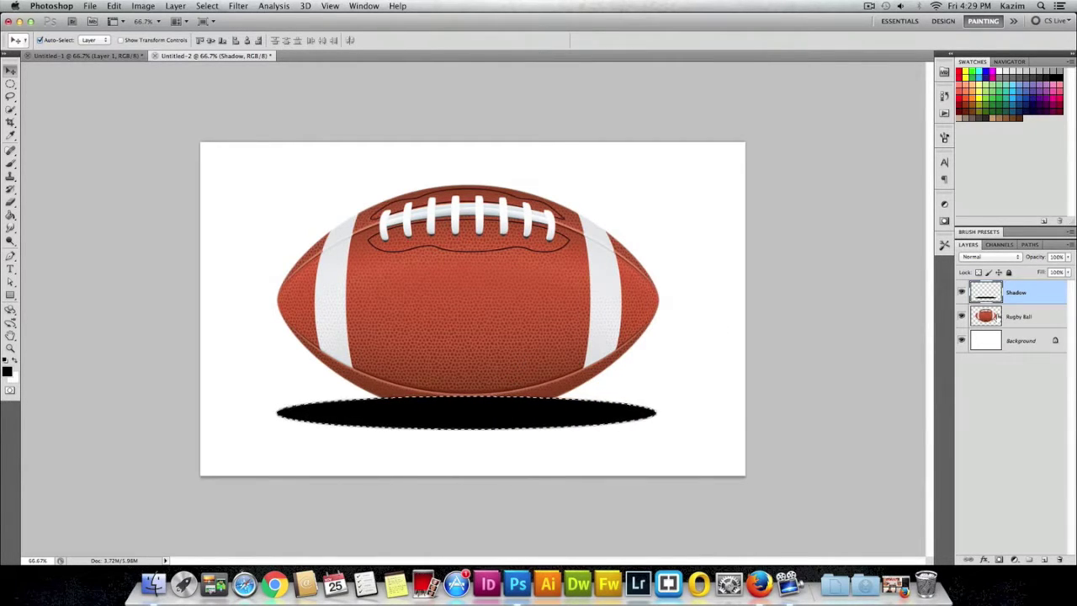
Step: Send the Shadow layer to the back beneath Rugby Ball and deselect with Cmd+D
left_click(175, 7)
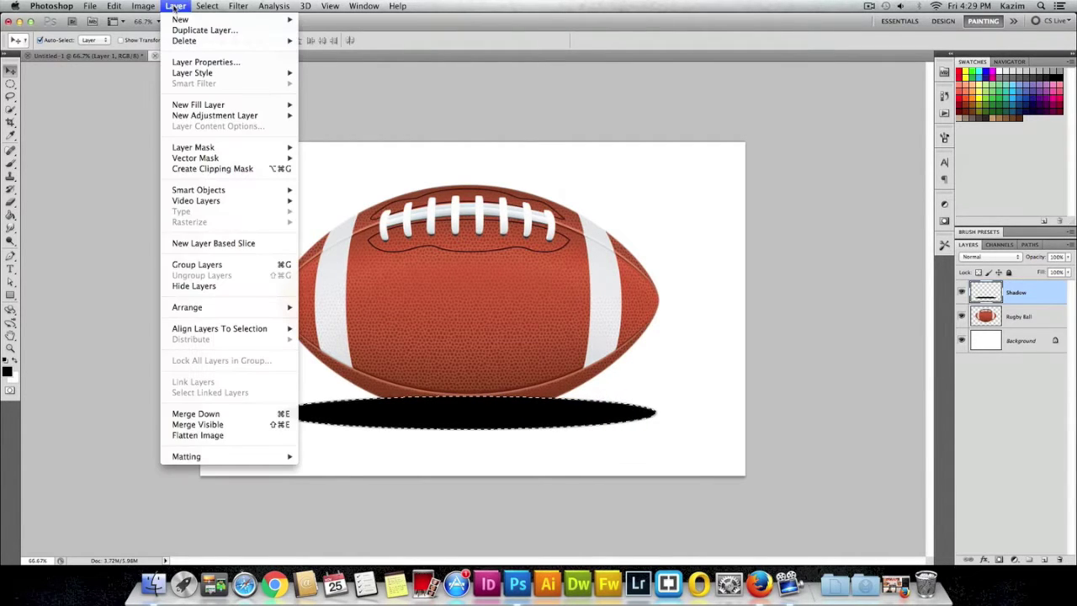
mouse_move(260, 310)
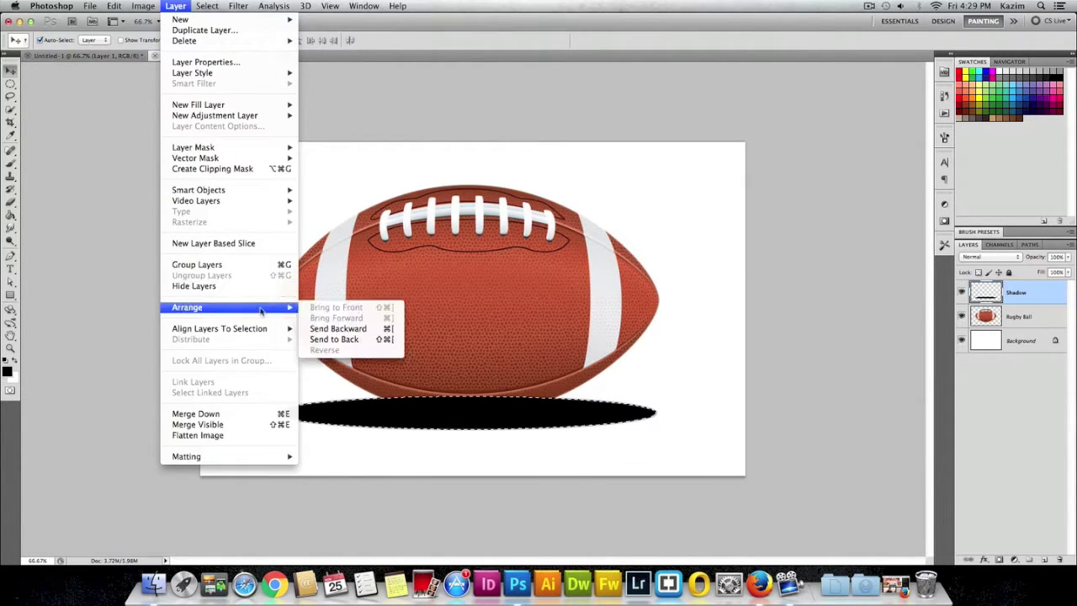
left_click(338, 340)
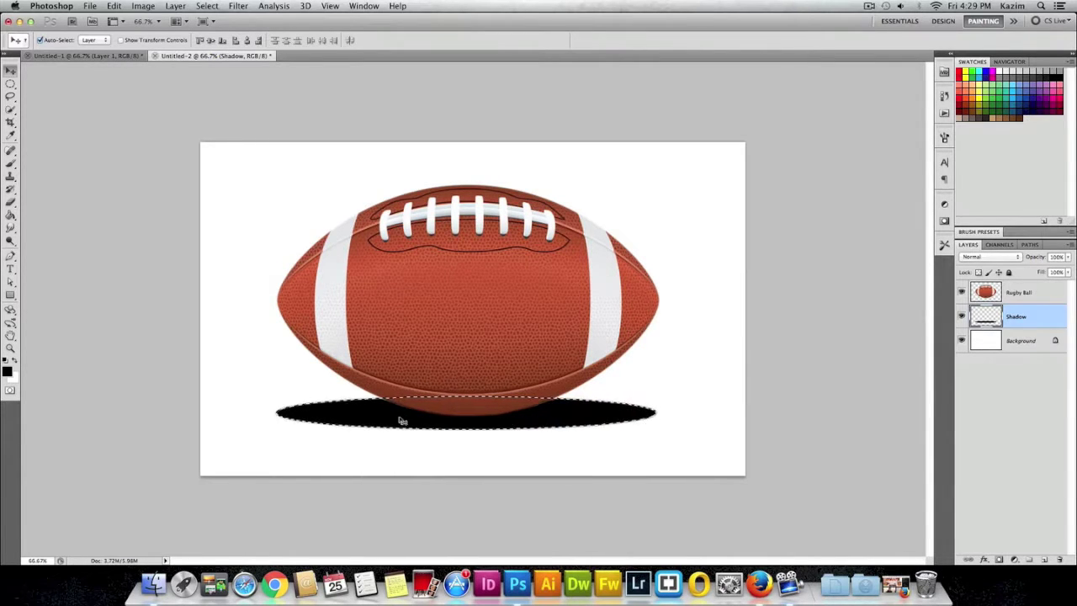
key("super+d")
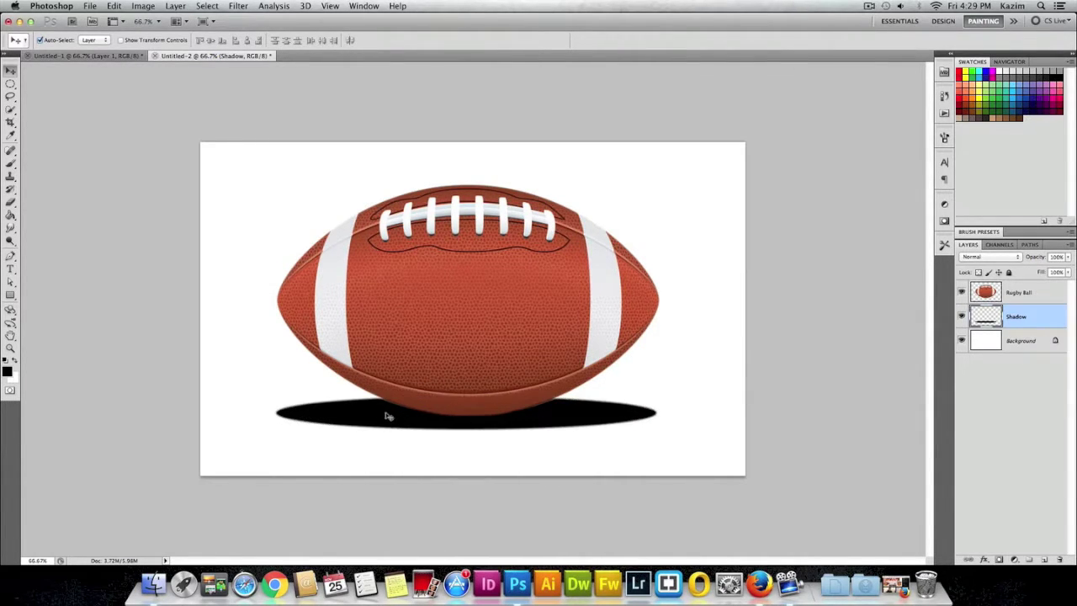
Step: Apply a Gaussian Blur of about 23.1 pixels to the black shadow
left_click(238, 6)
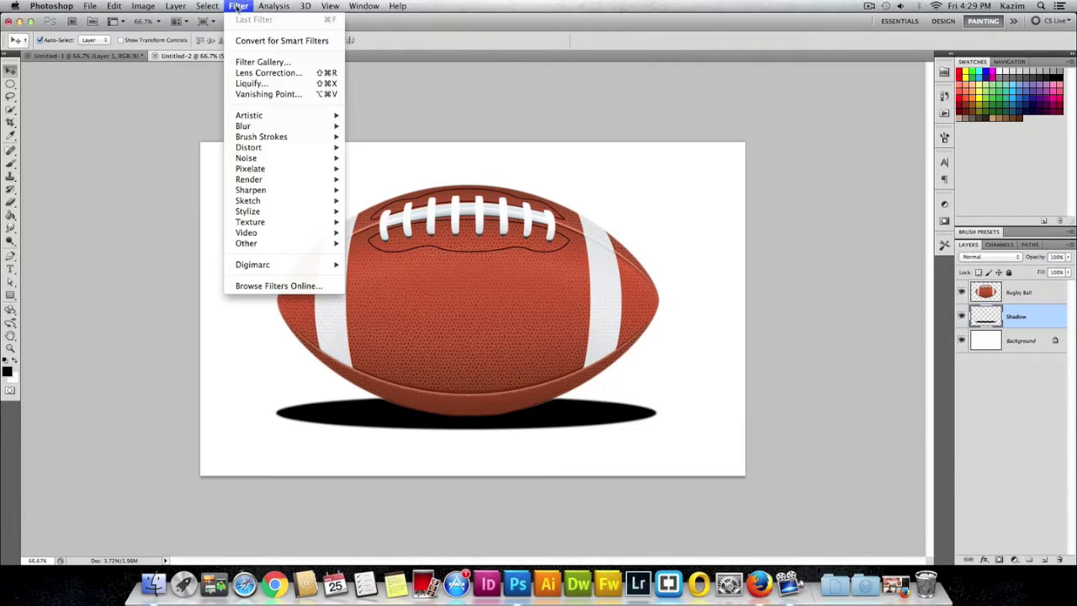
left_click(238, 6)
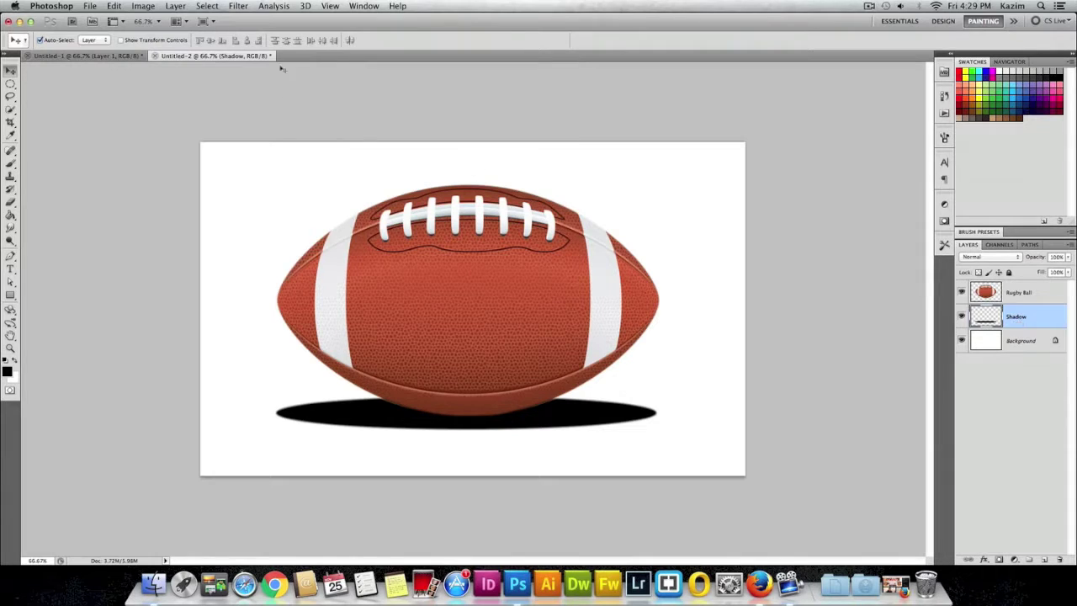
left_click(240, 6)
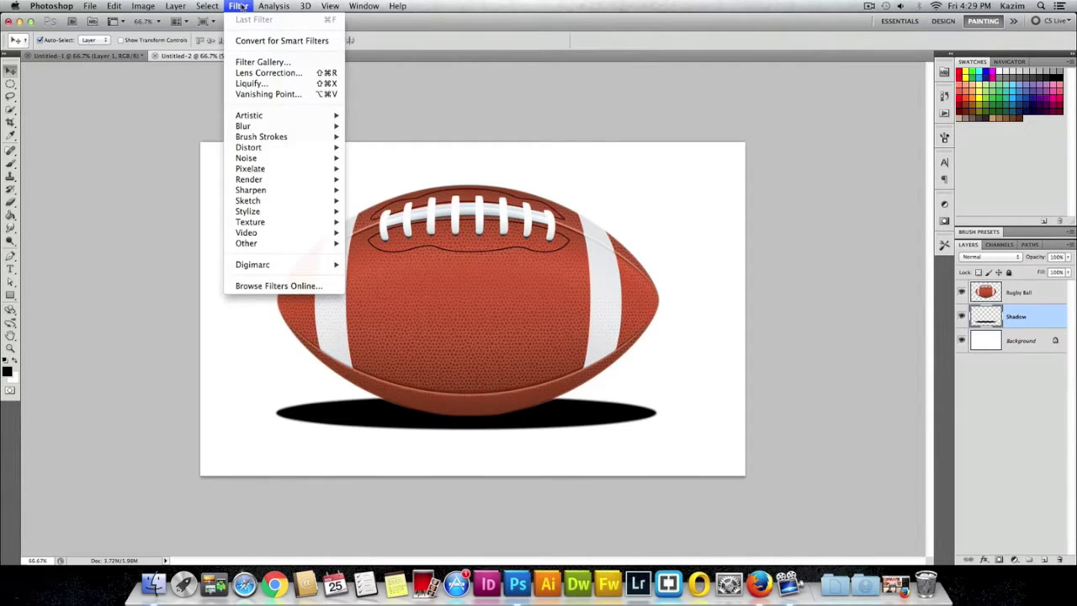
mouse_move(268, 126)
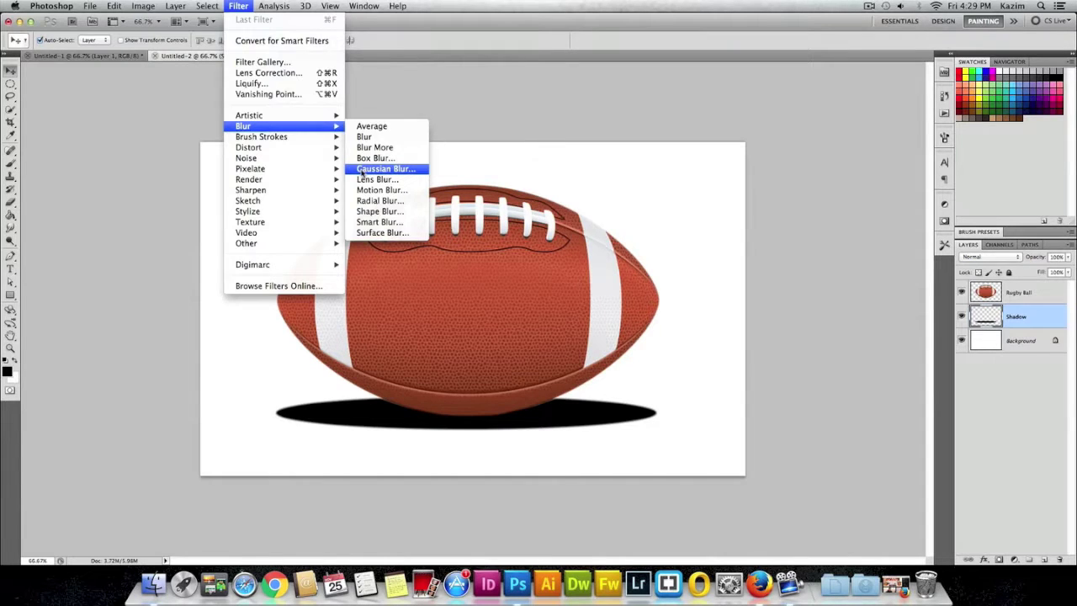
left_click(362, 170)
left_click_drag(608, 177, 685, 193)
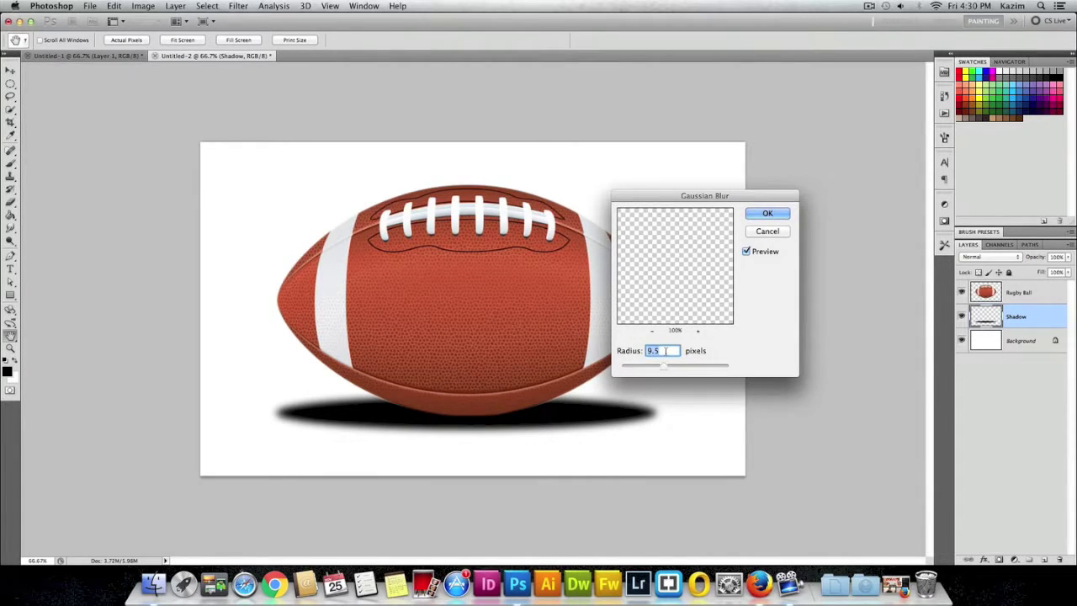
left_click_drag(665, 367, 672, 371)
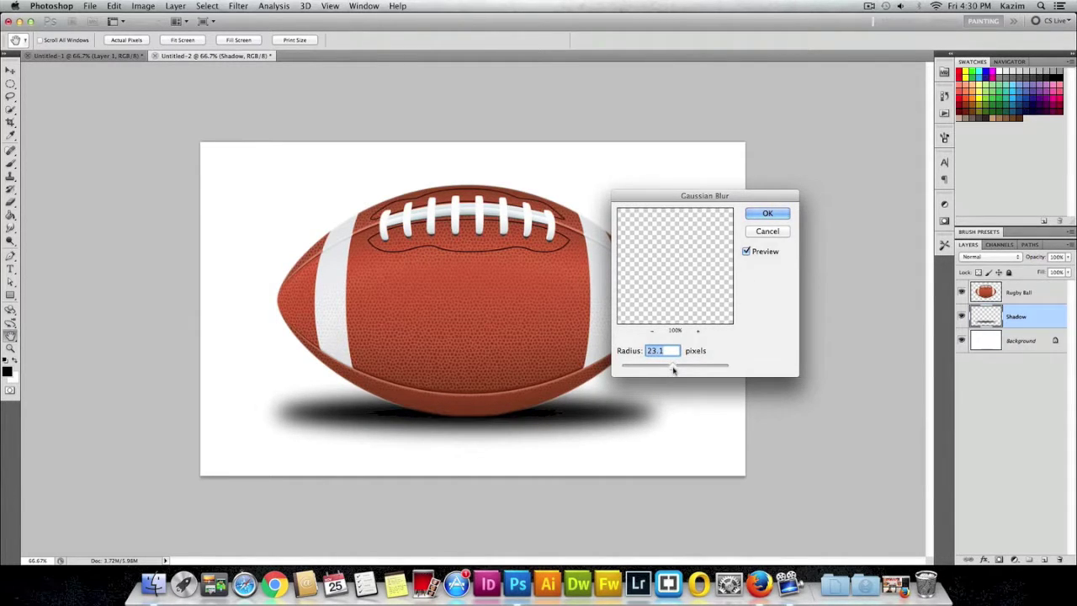
left_click(767, 215)
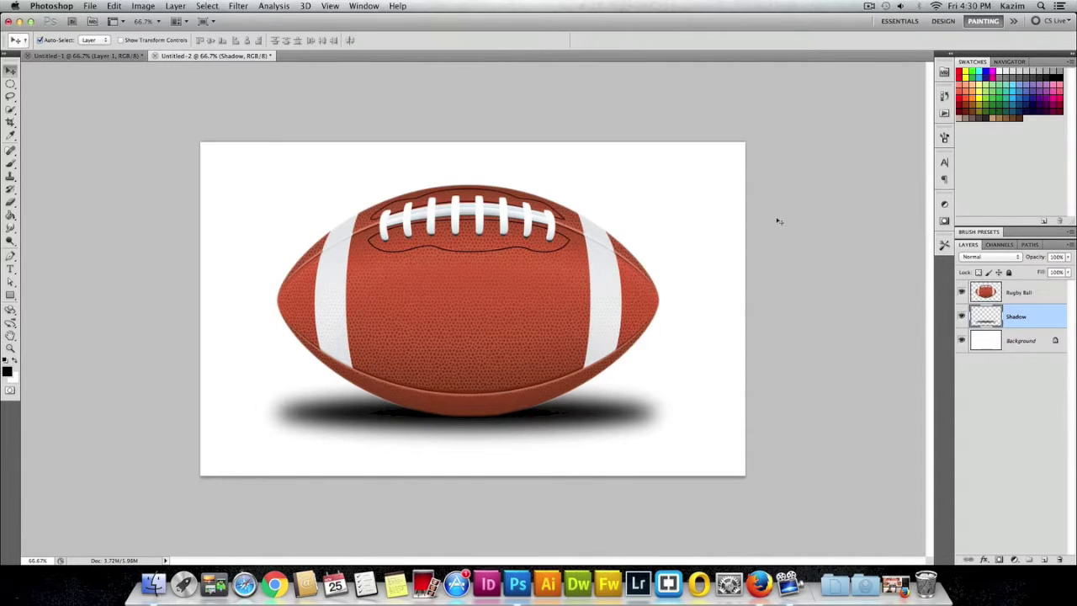
left_click(1069, 259)
Step: Drag the Shadow layer's opacity down to 51%
left_click_drag(1066, 271, 1057, 271)
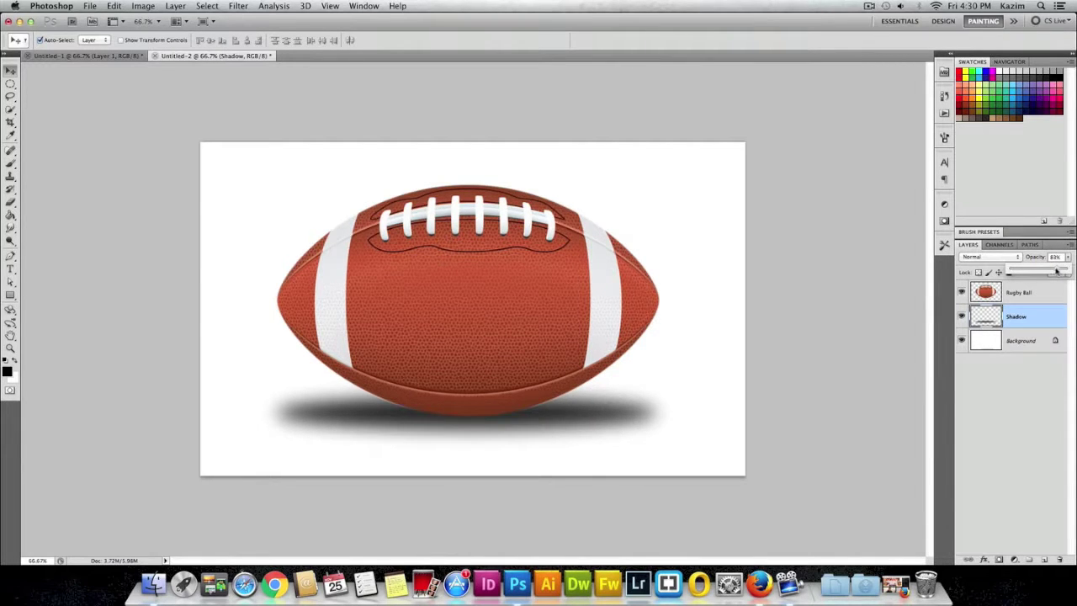
left_click_drag(1057, 271, 1040, 271)
Step: Shift the blurred shadow slightly lower and nudge the football a bit down and left
left_click(377, 426)
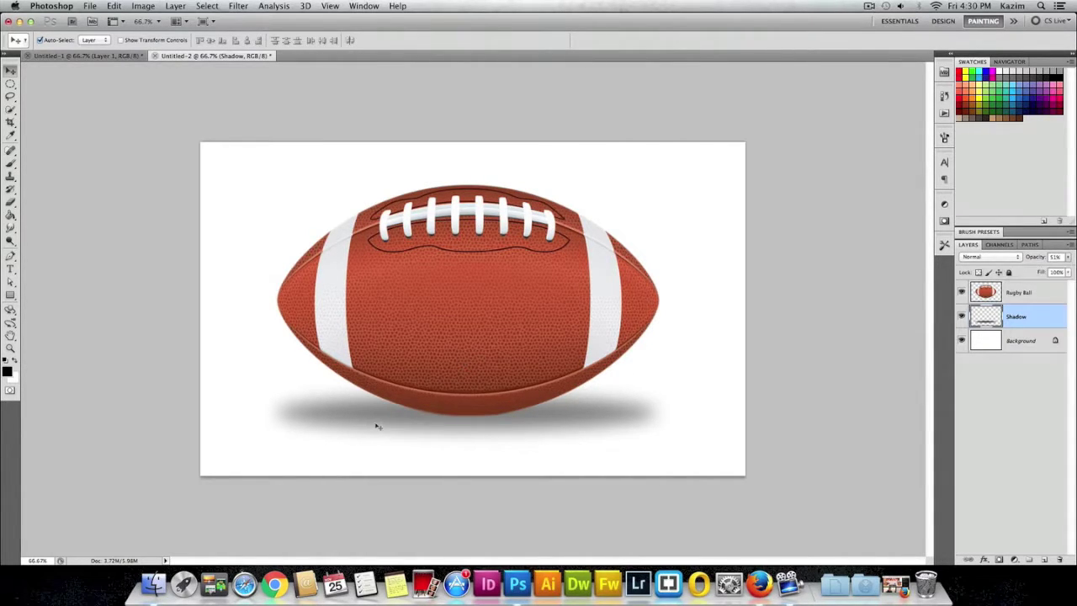
left_click_drag(377, 425, 382, 435)
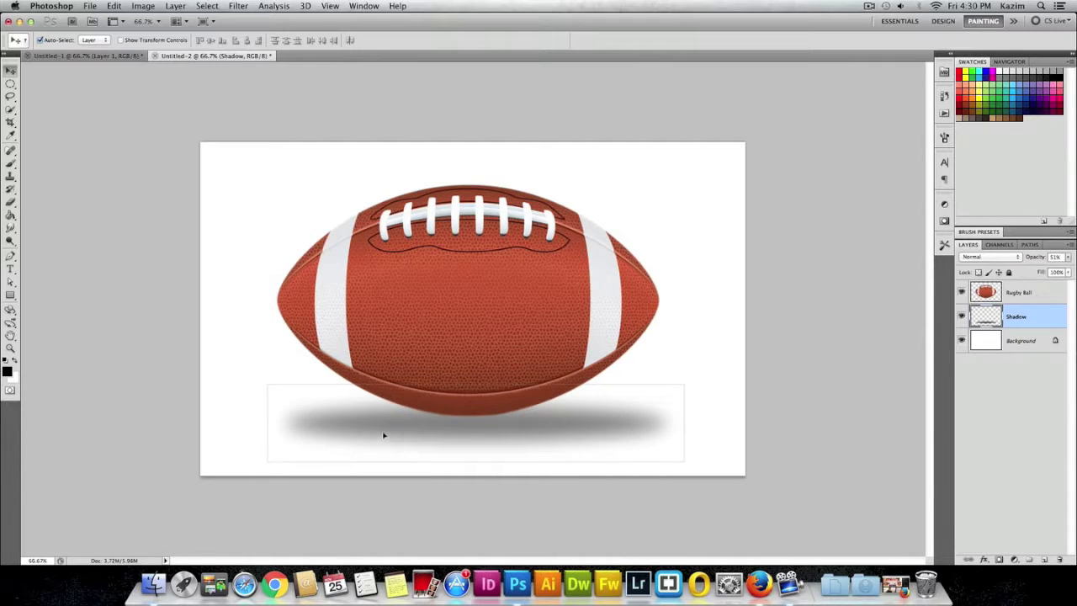
left_click_drag(477, 293, 475, 299)
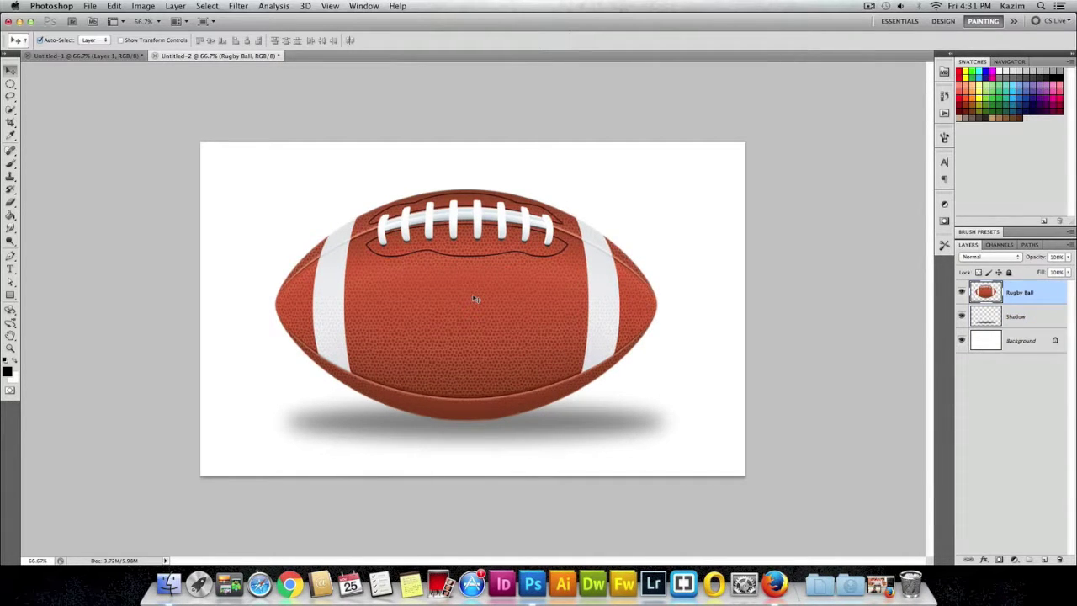